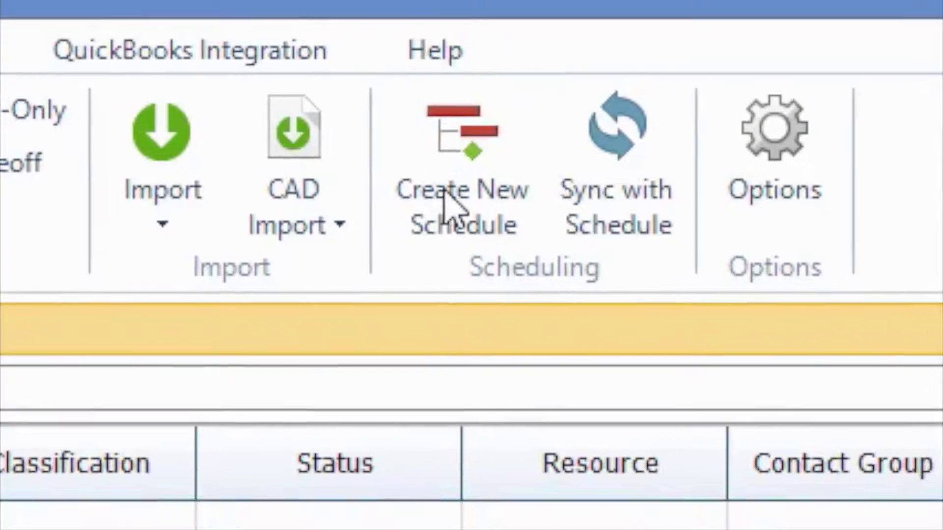
Generate a new schedule from the Lot 191 estimate framework with no extra inclusion options
left_click(452, 236)
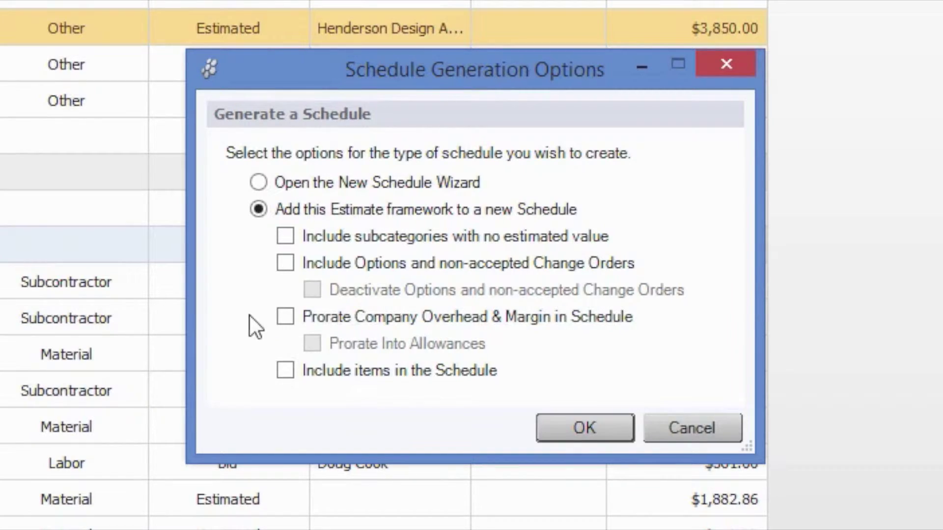
left_click(561, 423)
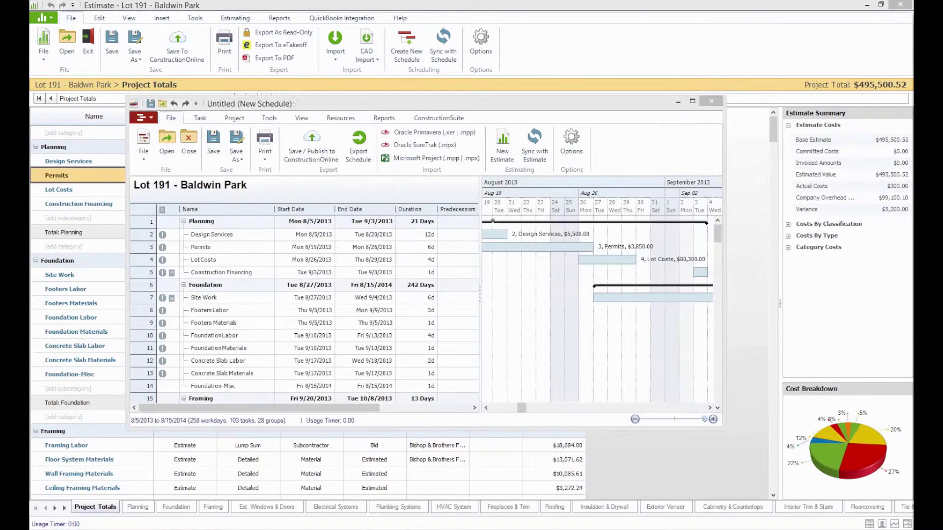
Maximize the Untitled new schedule window so the Gantt chart fills the screen
left_click(692, 101)
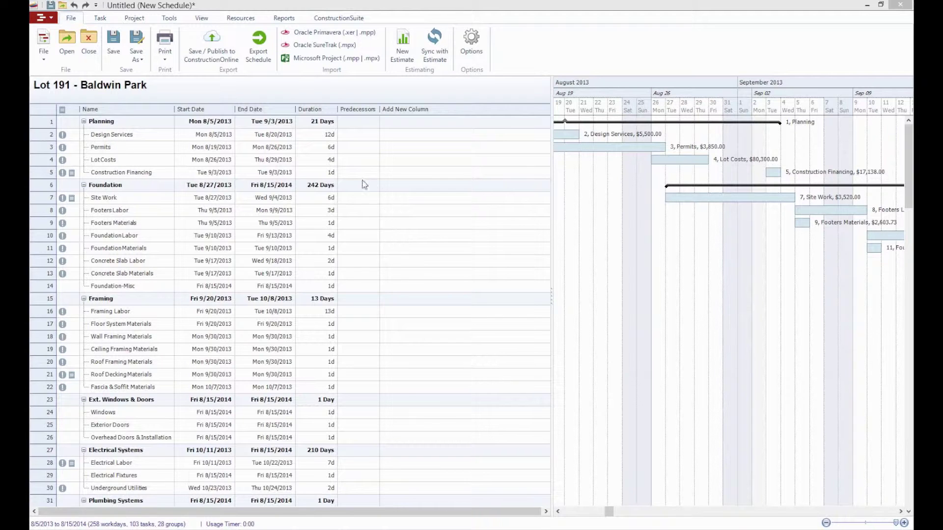
Turn on the Total Estimate column so each task's cost shows in the schedule grid
right_click(348, 112)
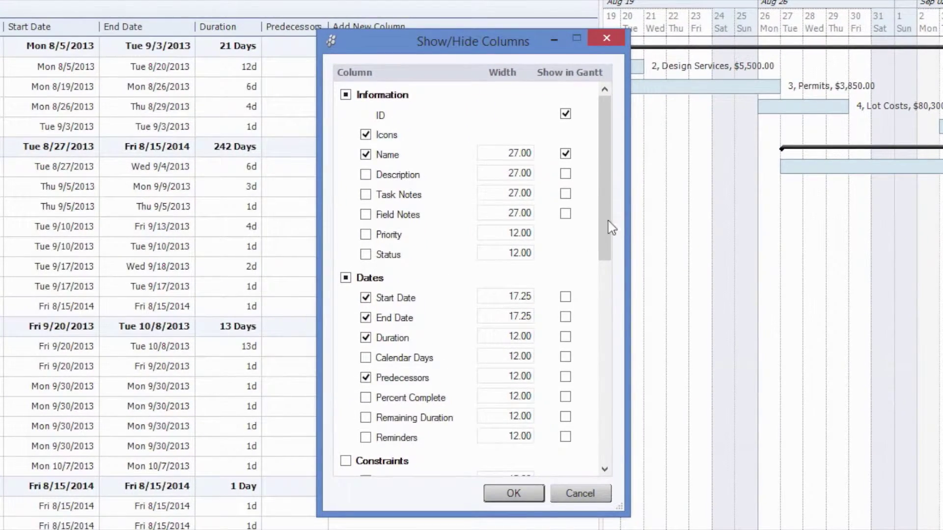
left_click_drag(611, 228, 606, 381)
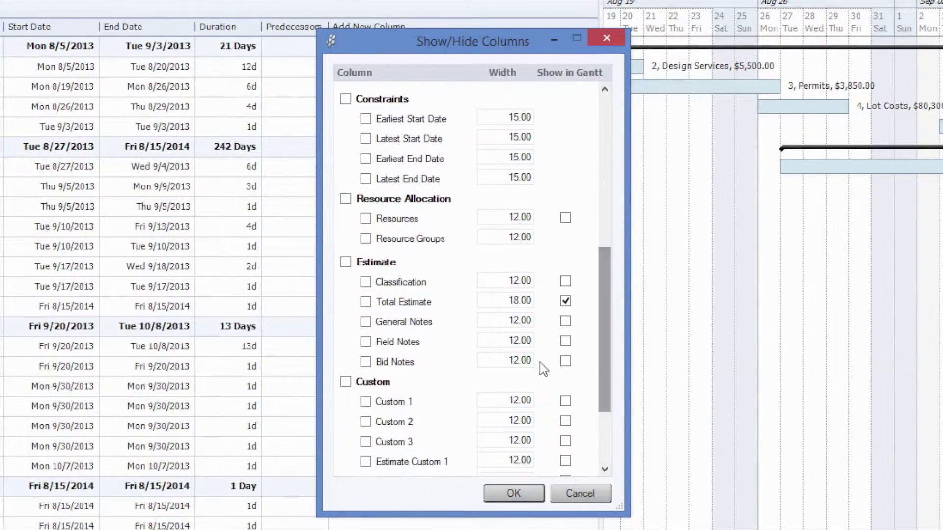
left_click(366, 302)
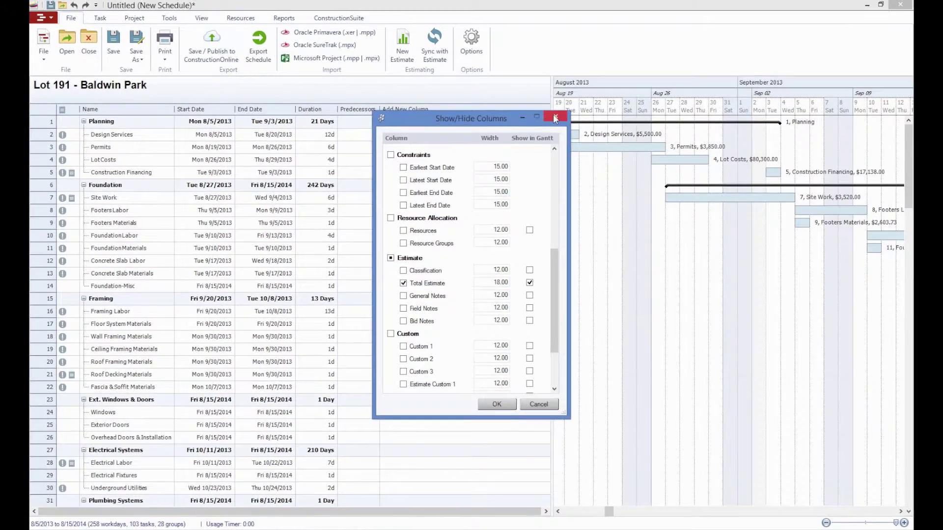
left_click(566, 100)
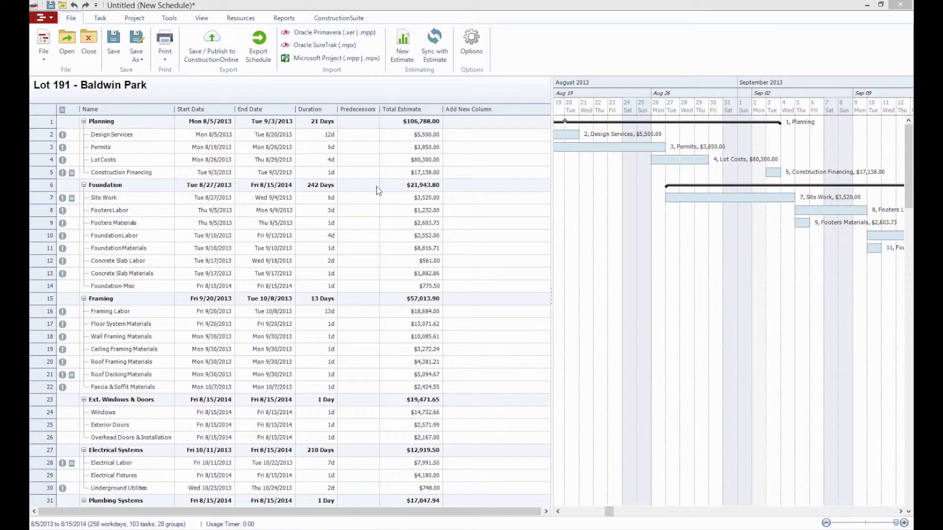
Show the Resources column from the Resource Allocation section of the column list
right_click(308, 110)
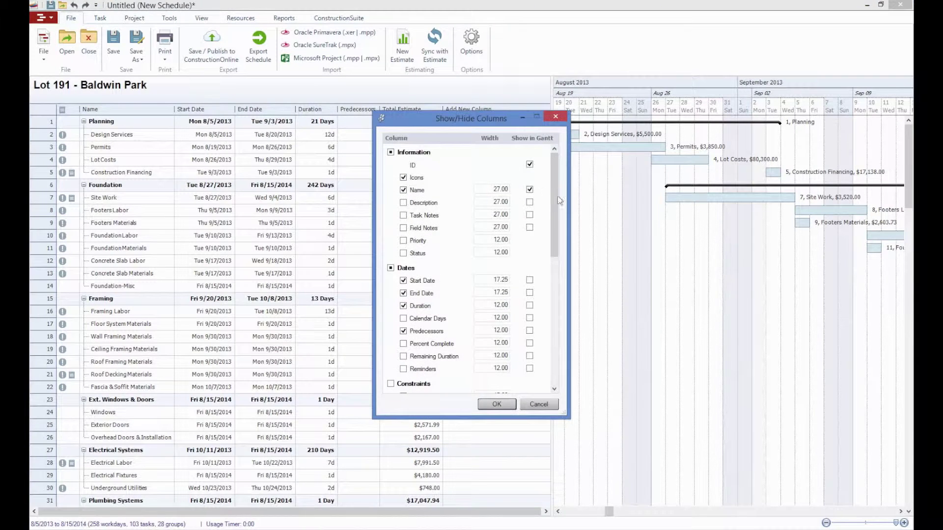
left_click_drag(555, 198, 551, 238)
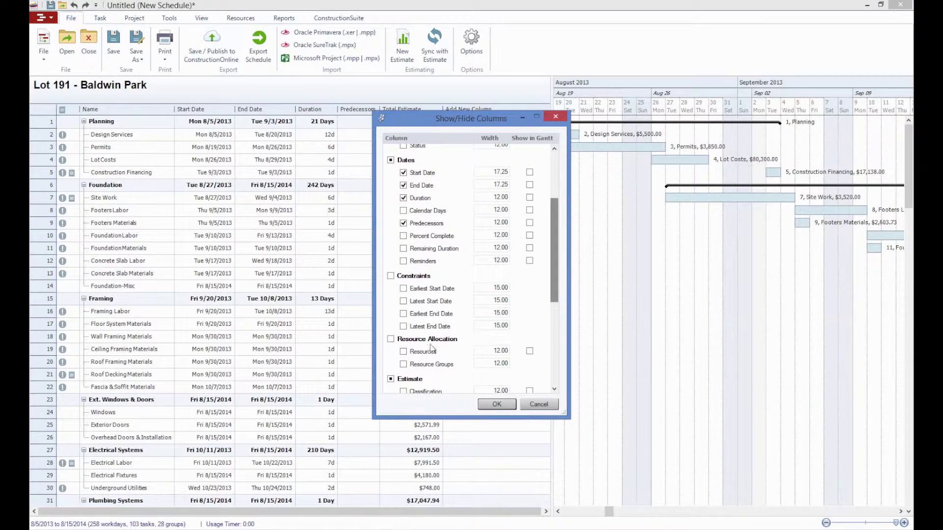
left_click(403, 352)
left_click(497, 404)
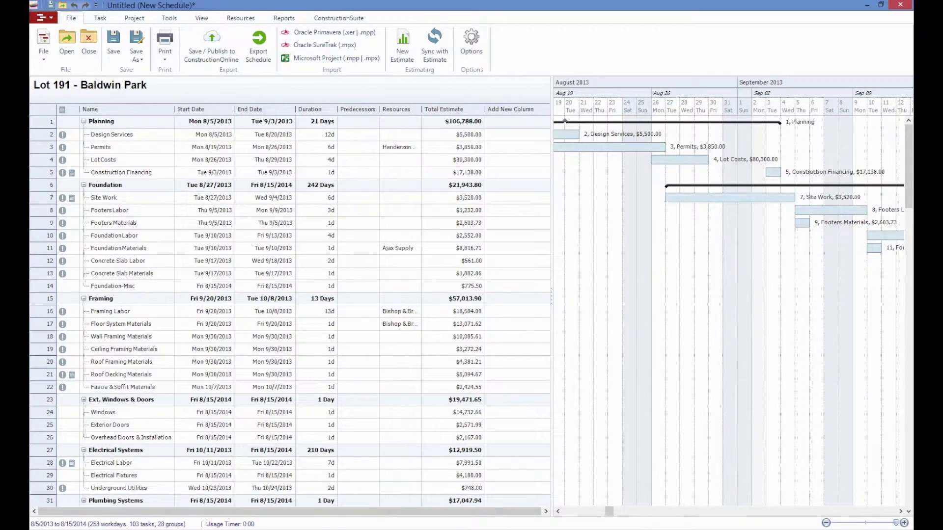
From the estimate, choose the Lot 191 Baldwin Park schedule file as the sync target
left_click(388, 479)
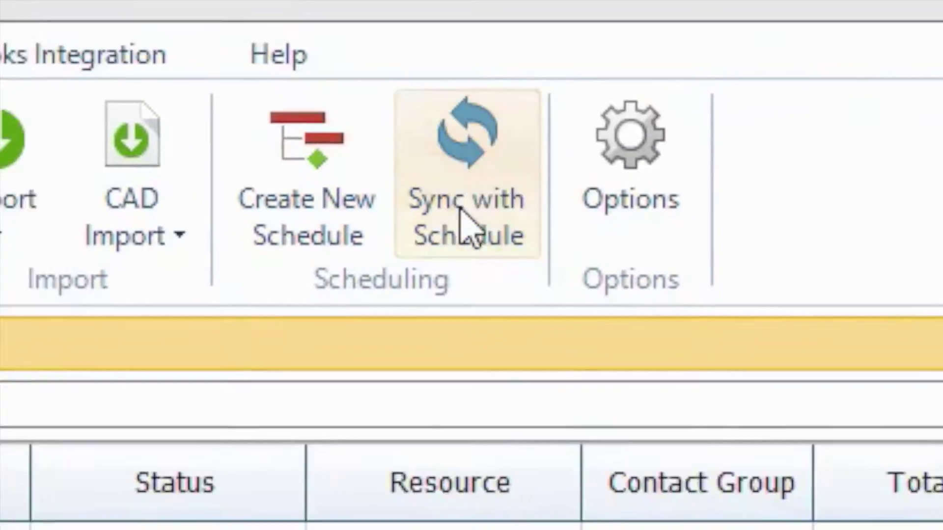
left_click(467, 231)
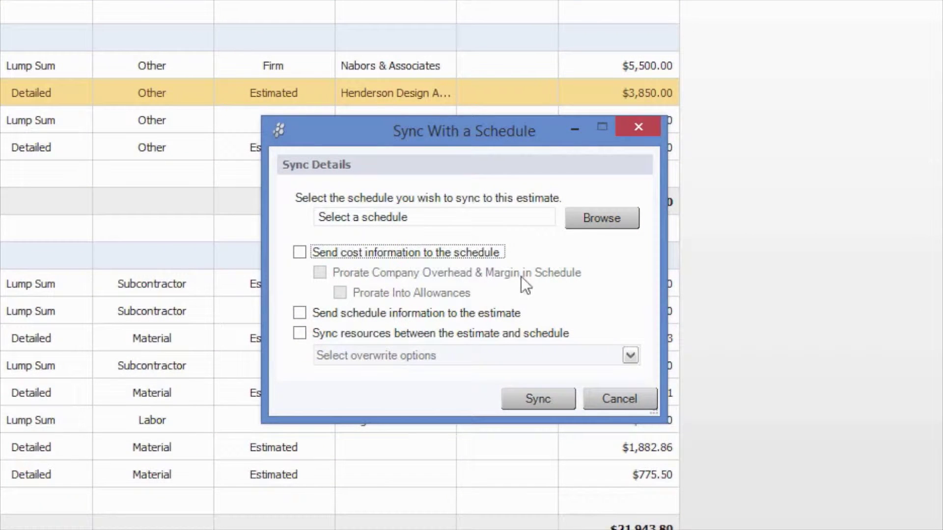
left_click(583, 223)
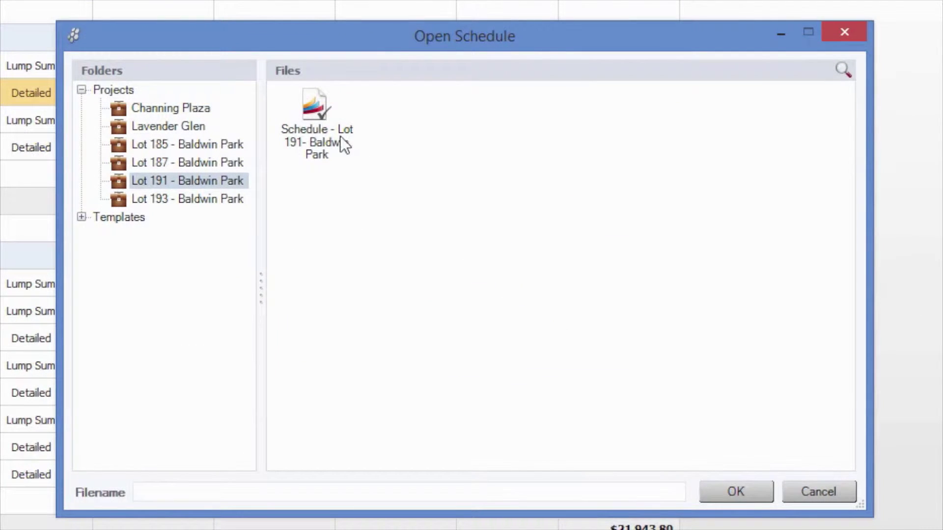
left_click(316, 119)
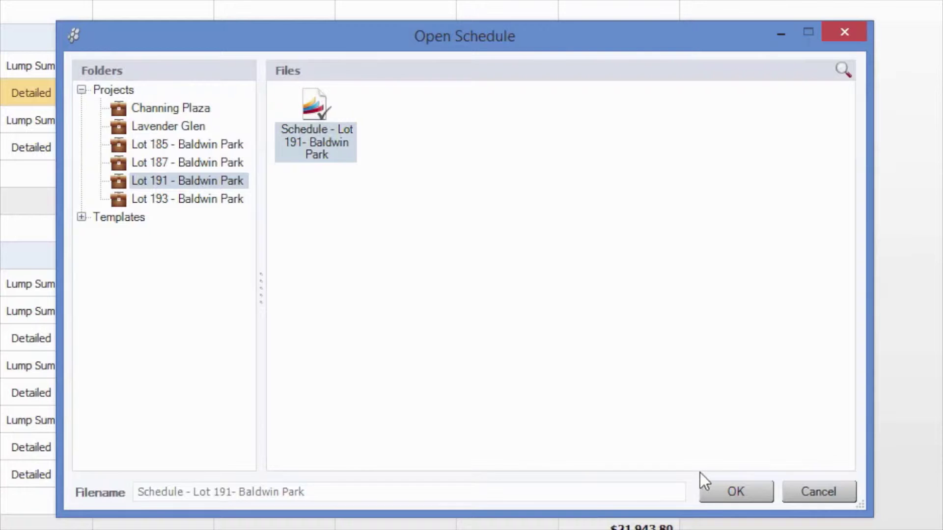
left_click(729, 492)
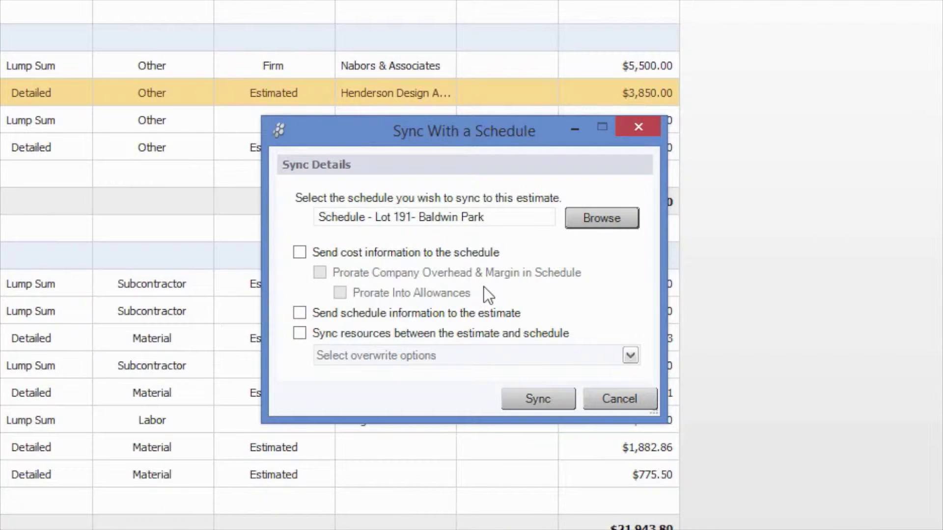
Sync costs, schedule information and resources between the estimate and the schedule
left_click(298, 253)
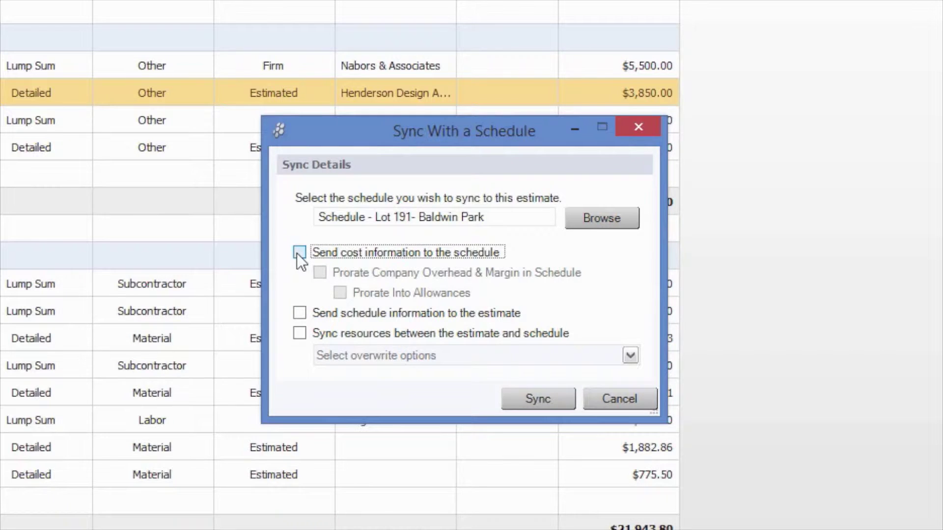
left_click(300, 313)
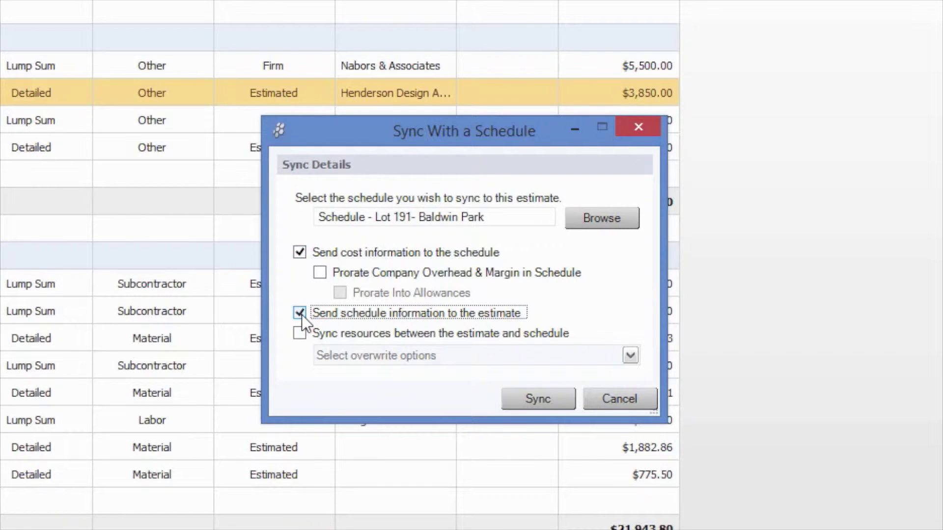
left_click(300, 335)
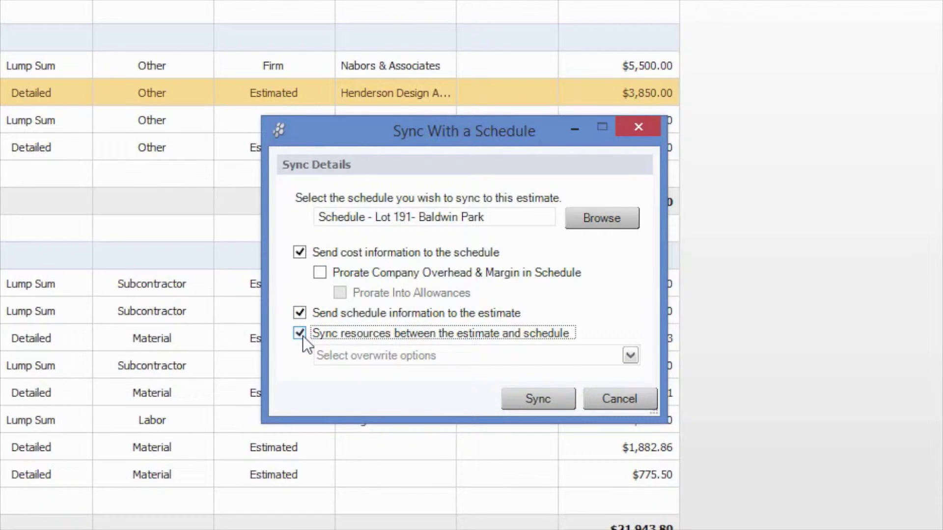
left_click(637, 354)
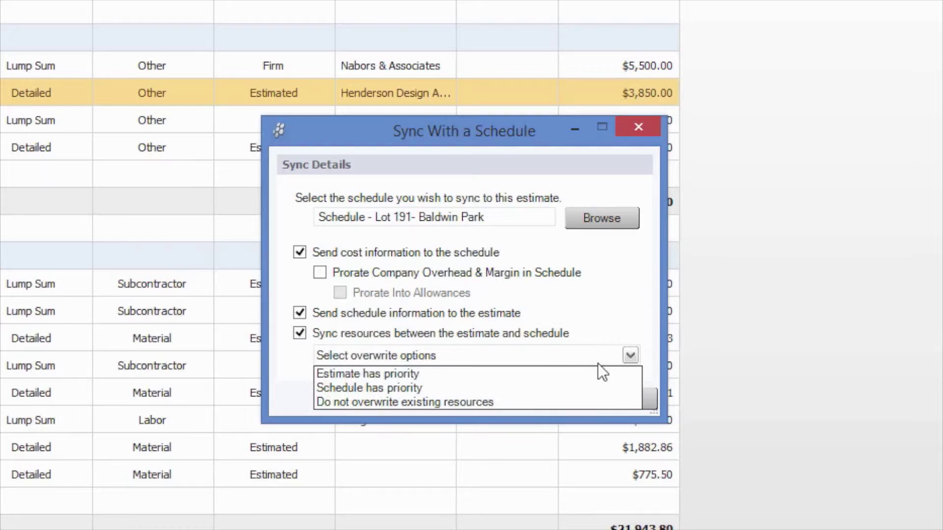
left_click(598, 325)
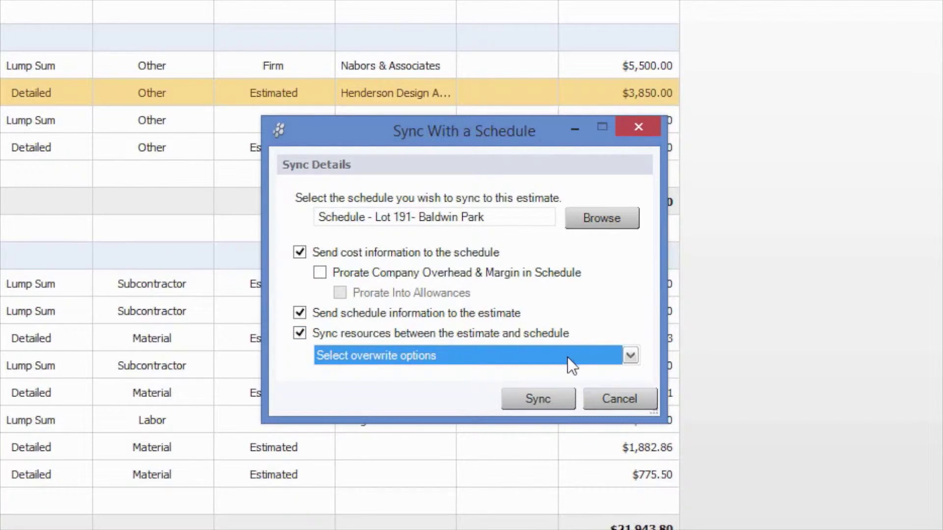
left_click(553, 398)
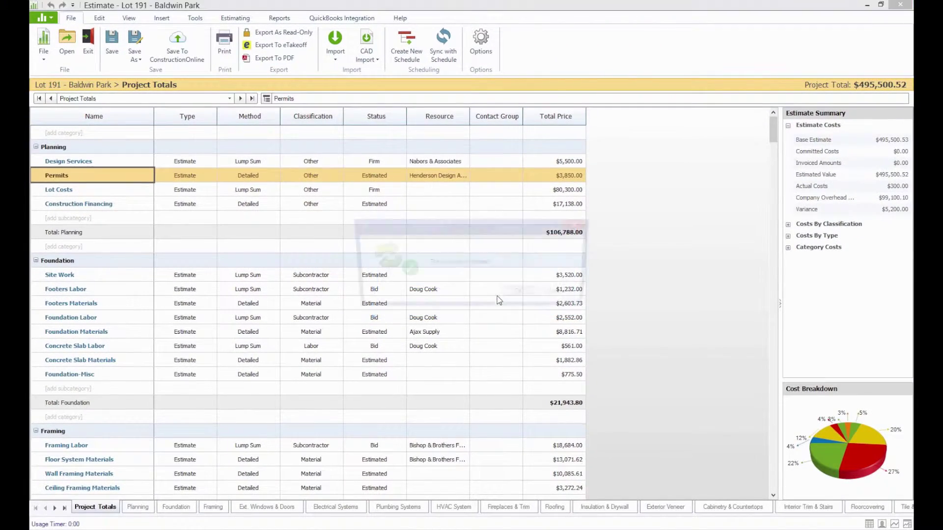
Add the Schedule Information columns (Start Date, End Date, Duration, Percent Complete) to the estimate grid
left_click(517, 295)
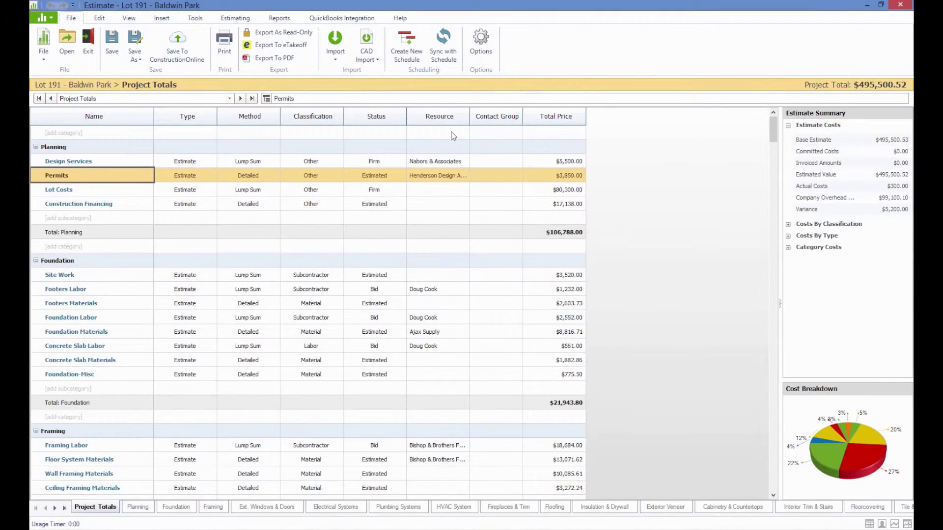
left_click(456, 116)
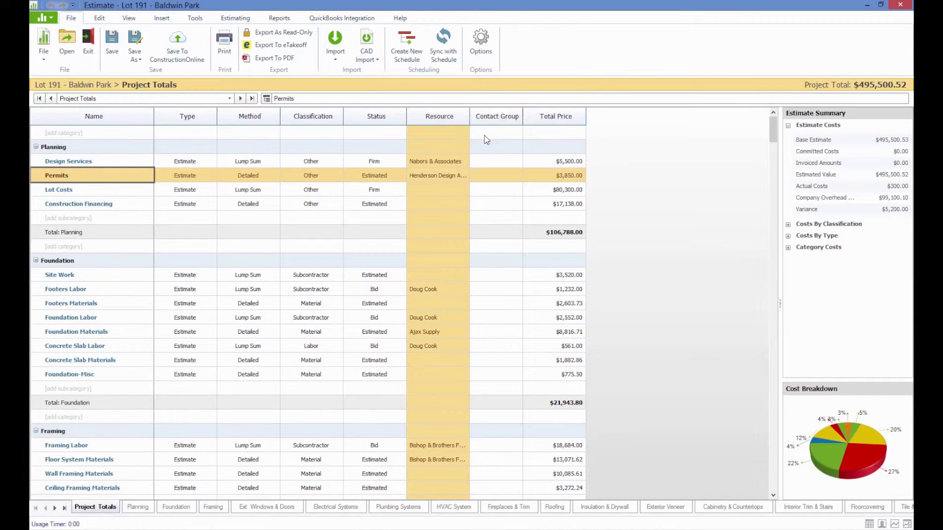
scroll(531, 339, "down", 10)
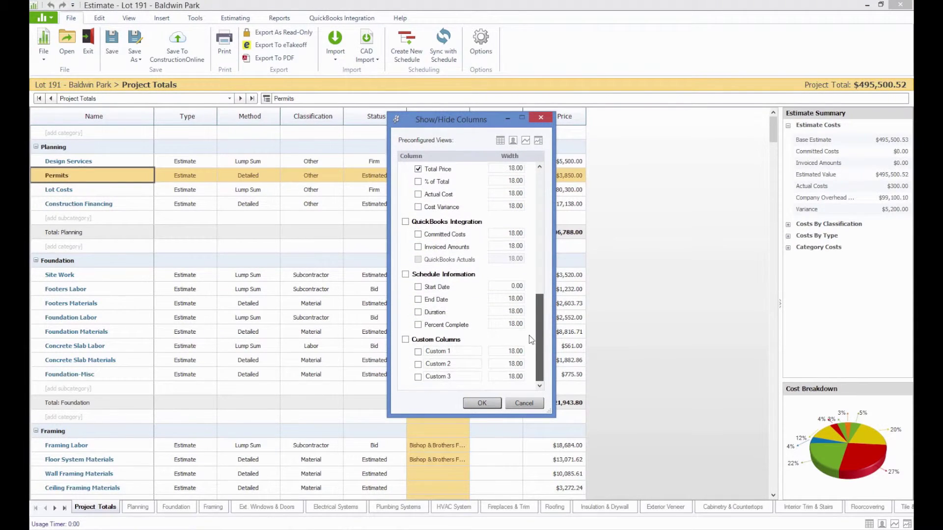
left_click(406, 275)
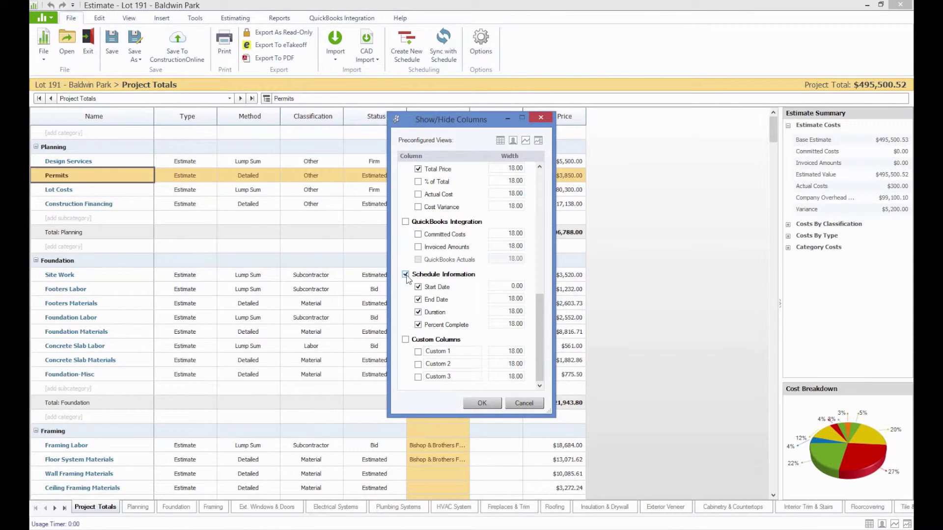
left_click(481, 403)
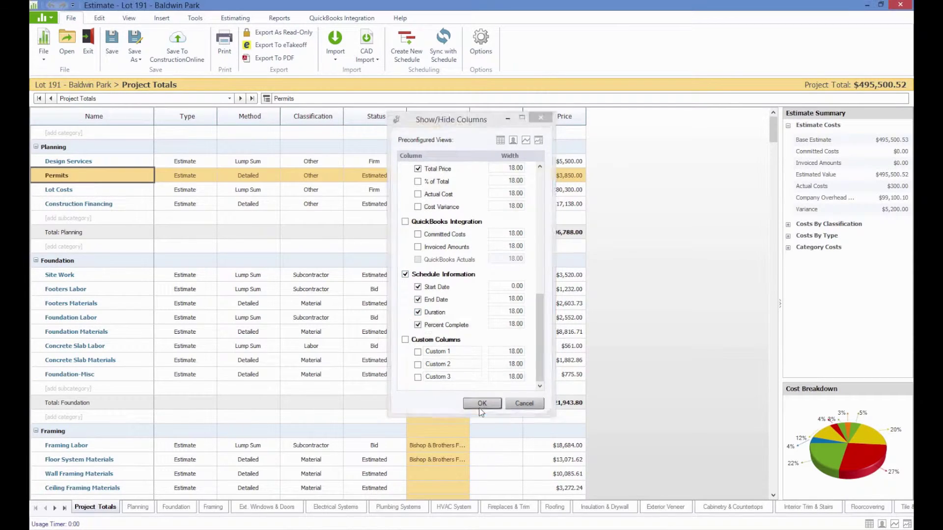
left_click_drag(552, 495, 638, 491)
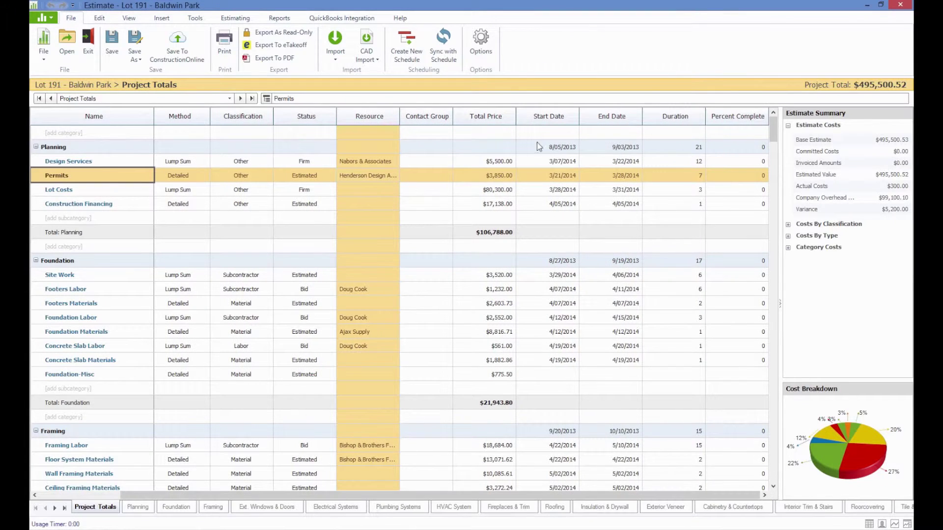
double_click(656, 163)
left_click(580, 225)
right_click(582, 227)
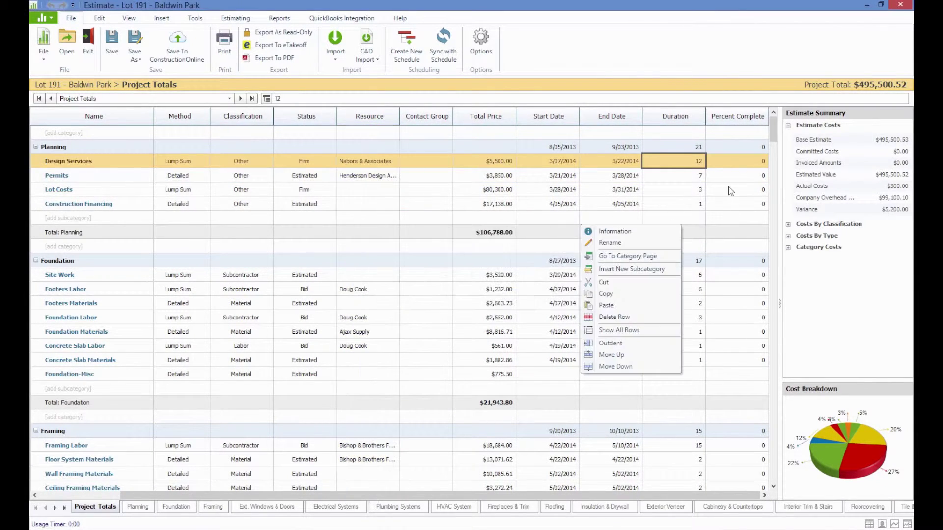
left_click(776, 136)
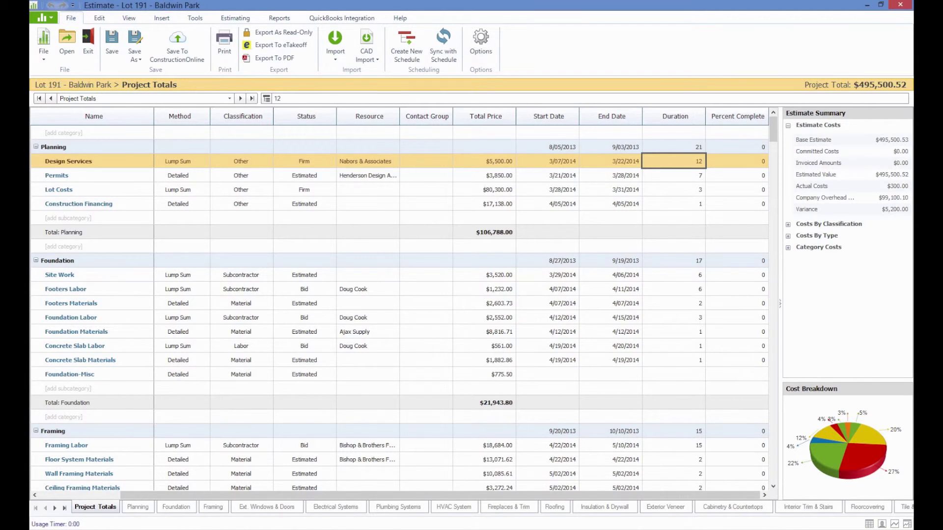
Switch back to the Lot 191 Baldwin Park Gantt schedule window
left_click(293, 499)
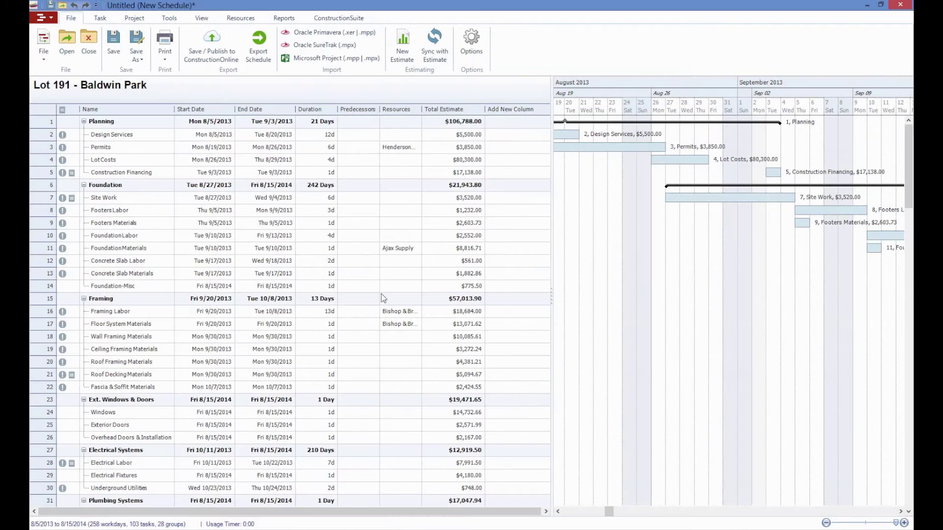